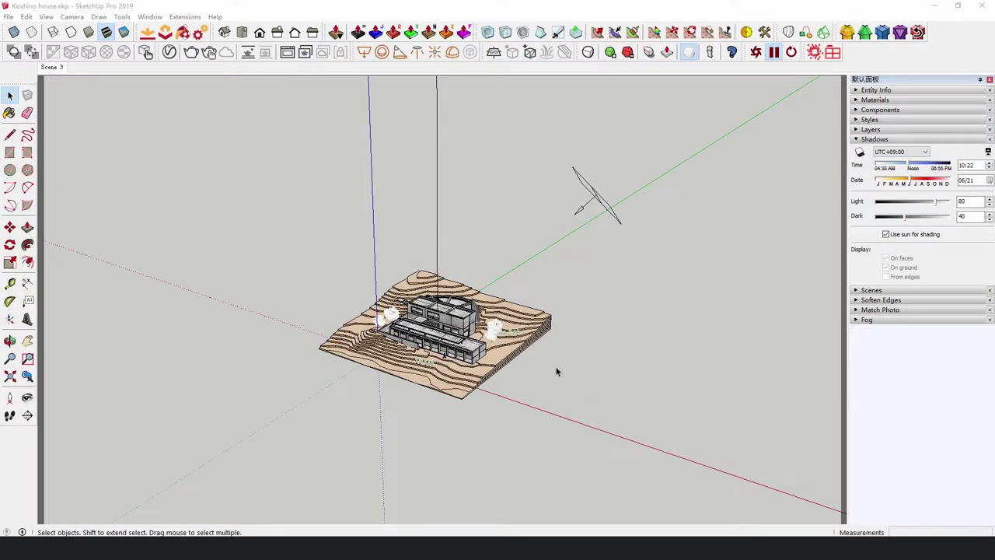
# Step: Orbit around the Koshino house model to view it from several angles
pyautogui.moveTo(552, 374); pyautogui.dragTo(651, 194, button='middle')
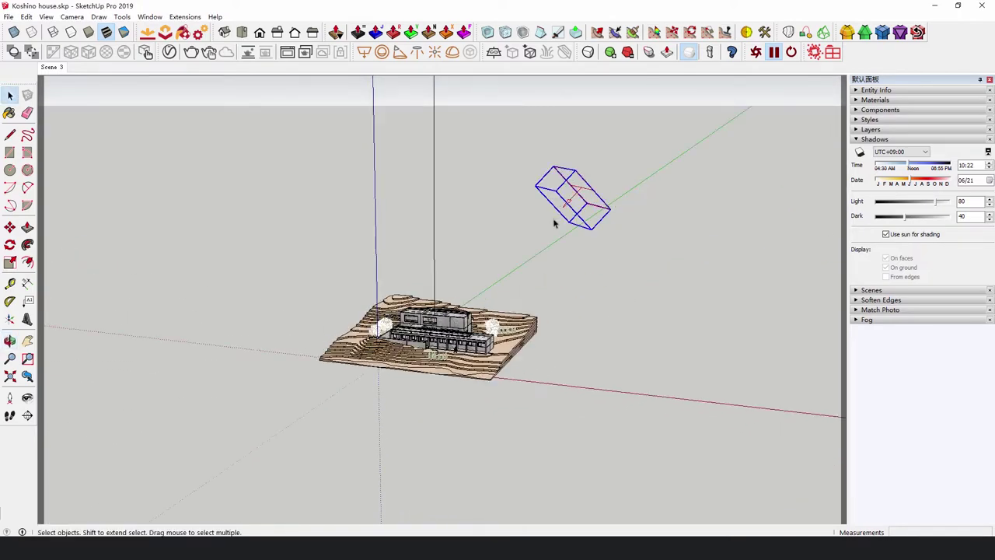
pyautogui.moveTo(554, 223); pyautogui.dragTo(597, 346, button='middle')
pyautogui.moveTo(474, 340); pyautogui.dragTo(601, 335, button='middle')
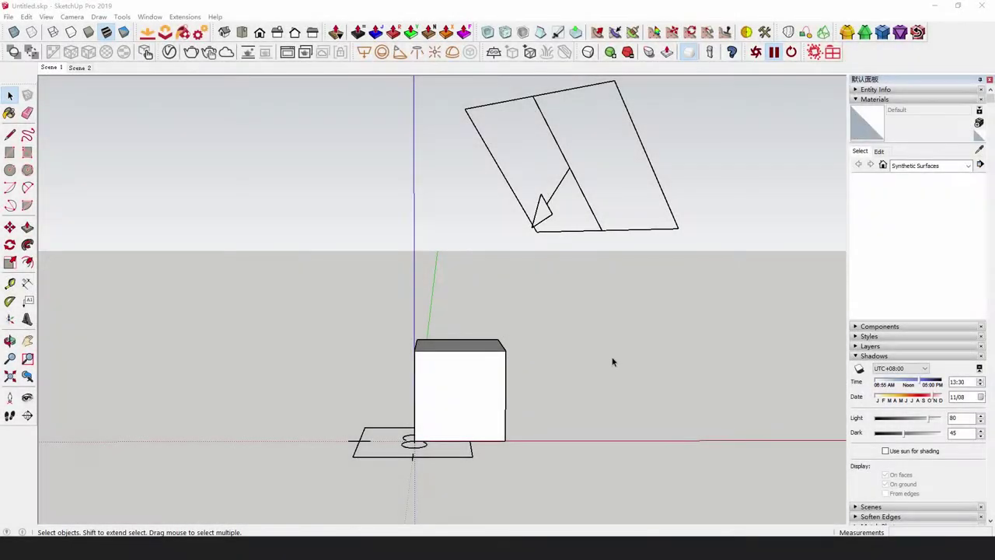
# Step: Scale the rectangle light above the cube down to about 0.22 of its size
pyautogui.moveTo(610, 360)
pyautogui.mouseDown(button='middle')
pyautogui.moveTo(666, 336)
pyautogui.moveTo(600, 326)
pyautogui.moveTo(677, 329)
pyautogui.moveTo(614, 335)
pyautogui.moveTo(724, 251)
pyautogui.mouseUp(button='middle')
pyautogui.click(635, 311)
pyautogui.press('s')
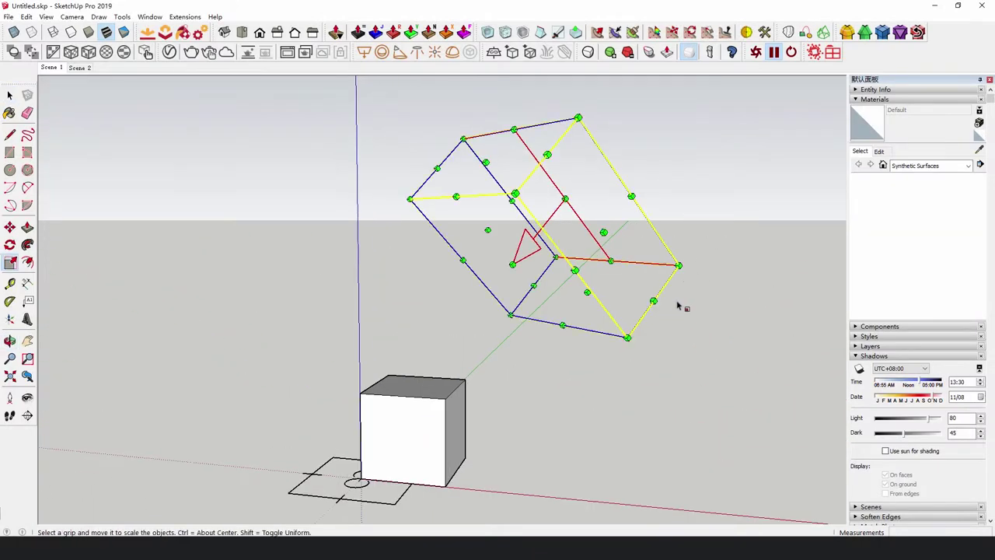
pyautogui.moveTo(680, 266); pyautogui.dragTo(571, 240)
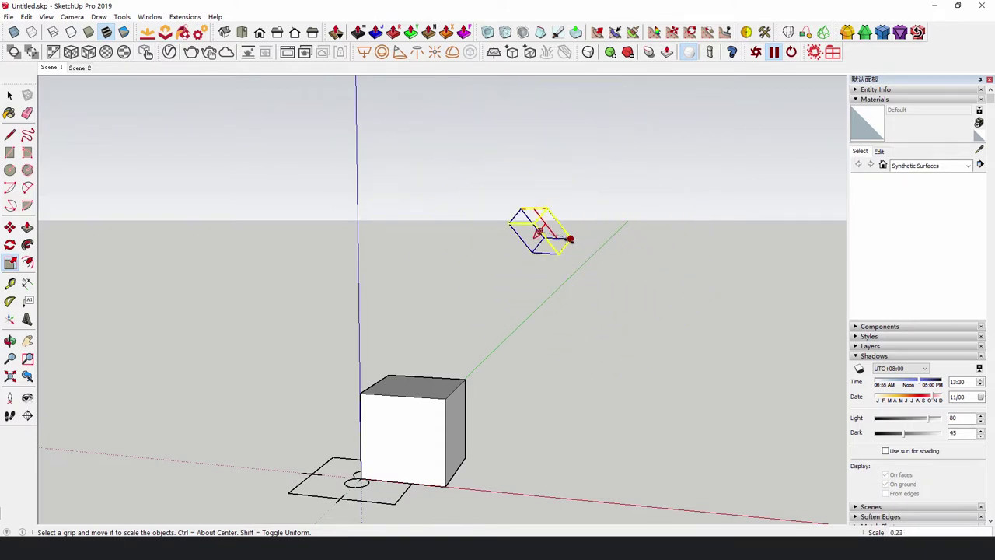
pyautogui.press('space')
pyautogui.click(638, 340)
pyautogui.moveTo(637, 340); pyautogui.dragTo(682, 318, button='middle')
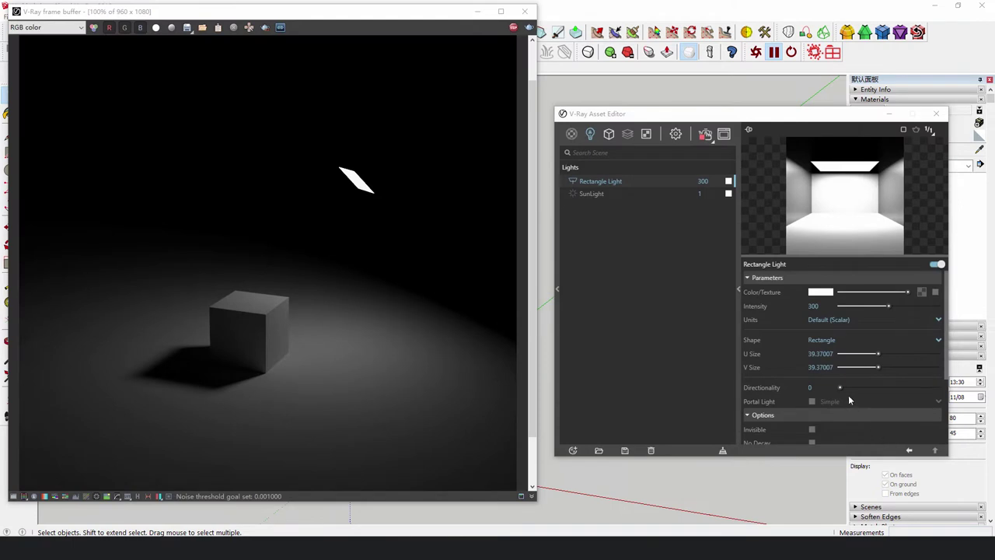
# Step: Raise the Rectangle Light's Directionality from 0 through 0.34 to about 0.69
pyautogui.moveTo(841, 388); pyautogui.dragTo(855, 388)
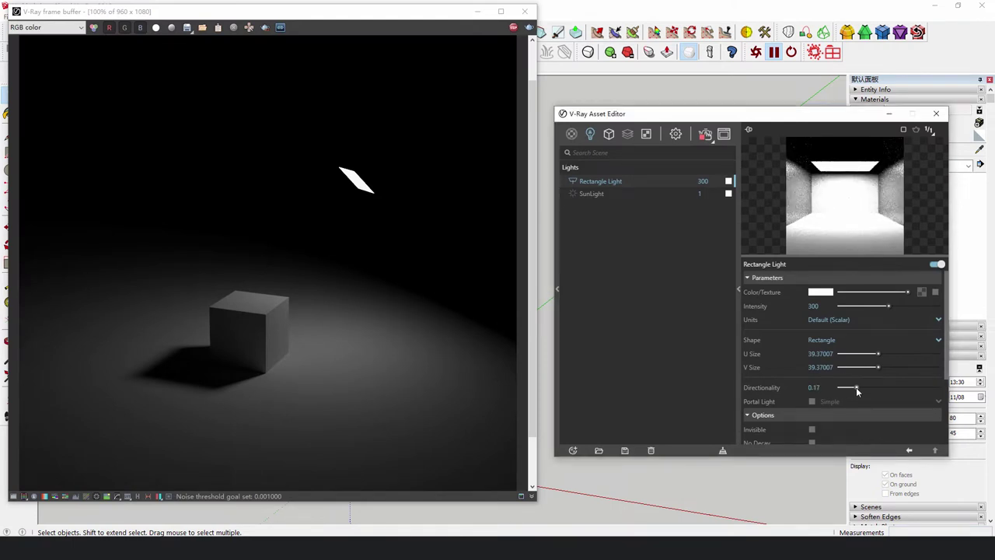
pyautogui.moveTo(856, 387); pyautogui.dragTo(872, 389)
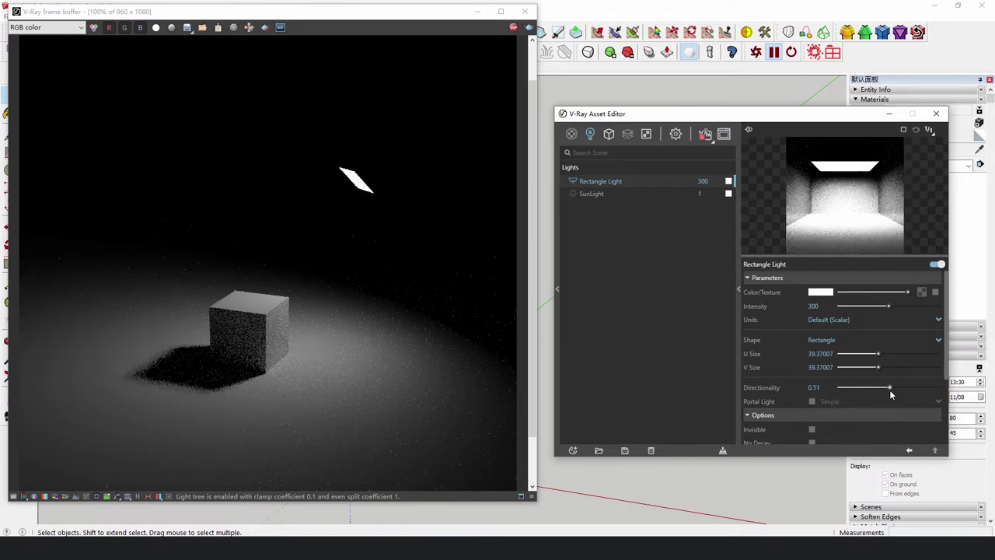
pyautogui.moveTo(874, 393); pyautogui.dragTo(936, 393)
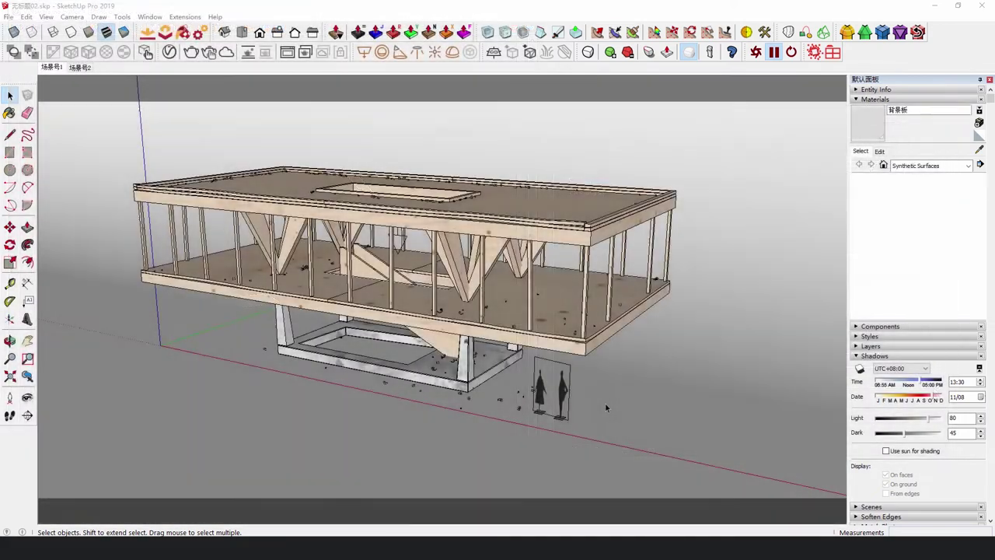
# Step: Zoom out and orbit to reveal the curved backdrop around the house, briefly selecting it
pyautogui.scroll(-10, 599, 403)
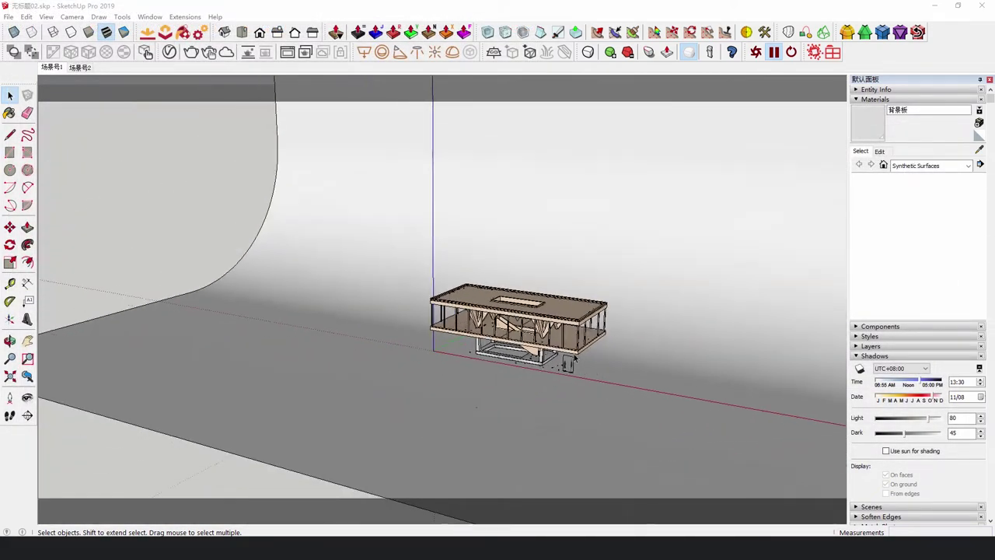
pyautogui.moveTo(593, 362); pyautogui.dragTo(715, 213, button='middle')
pyautogui.click(698, 215)
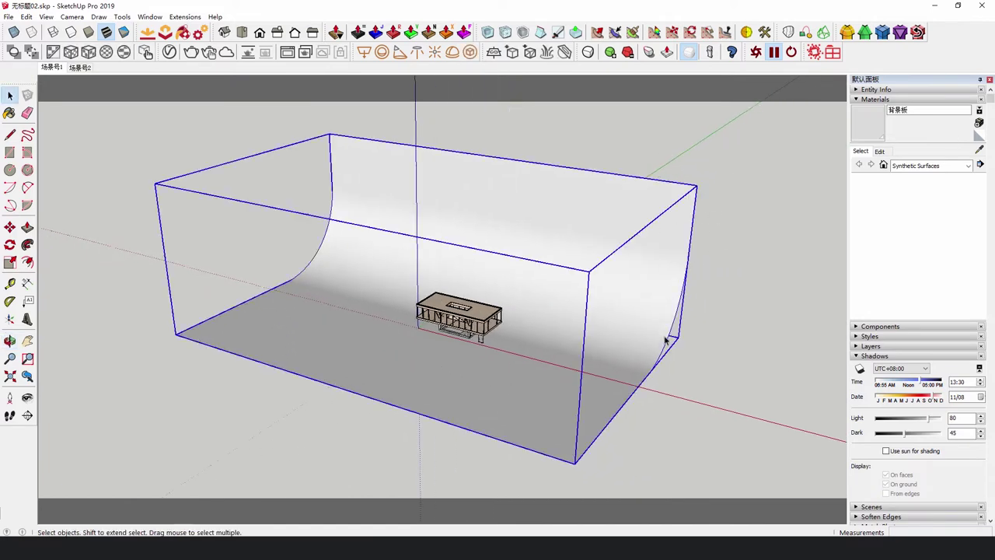
pyautogui.moveTo(655, 392)
pyautogui.mouseDown(button='middle')
pyautogui.moveTo(399, 389)
pyautogui.moveTo(673, 397)
pyautogui.moveTo(655, 407)
pyautogui.mouseUp(button='middle')
pyautogui.click(705, 412)
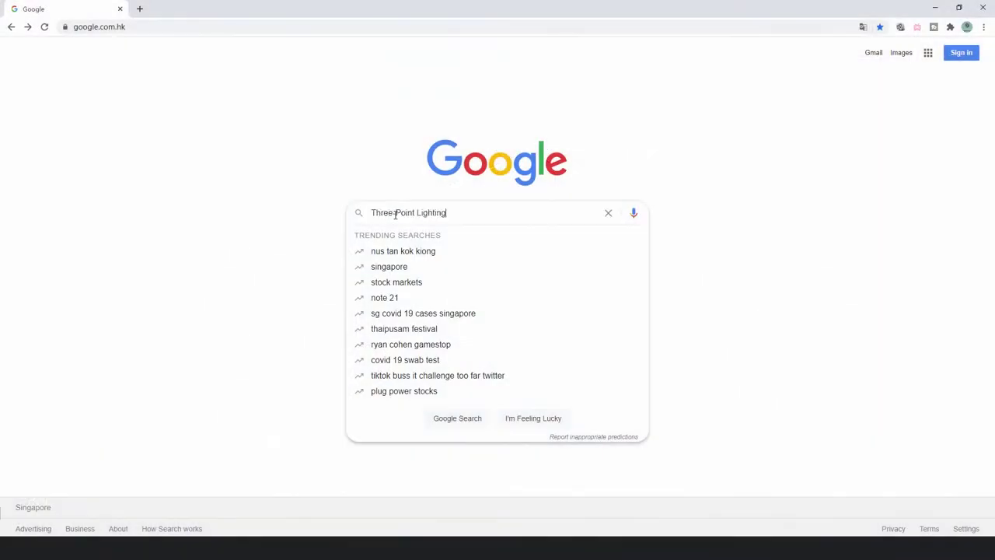
# Step: Search Google for 'Three-Point Lighting', then orbit the SketchUp scene of lights around the house
pyautogui.click(394, 215)
pyautogui.press('BackSpace')
pyautogui.write('-')
pyautogui.press('Return')
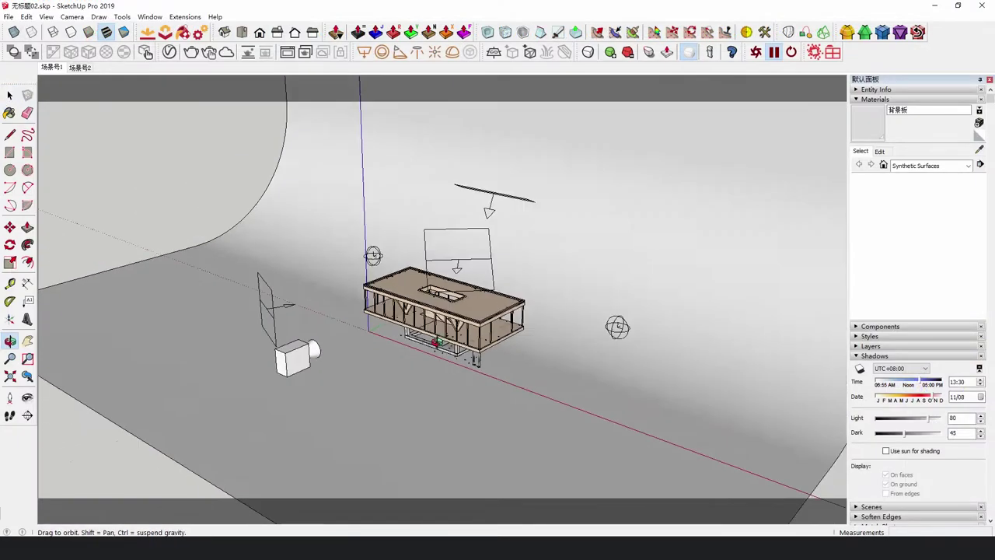
pyautogui.moveTo(443, 311)
pyautogui.mouseDown(button='middle')
pyautogui.moveTo(498, 311)
pyautogui.moveTo(467, 280)
pyautogui.mouseUp(button='middle')
pyautogui.moveTo(603, 345); pyautogui.dragTo(558, 402)
# Step: Inspect the sphere light, left and right rectangle lights, and overhead light around the house
pyautogui.press('space')
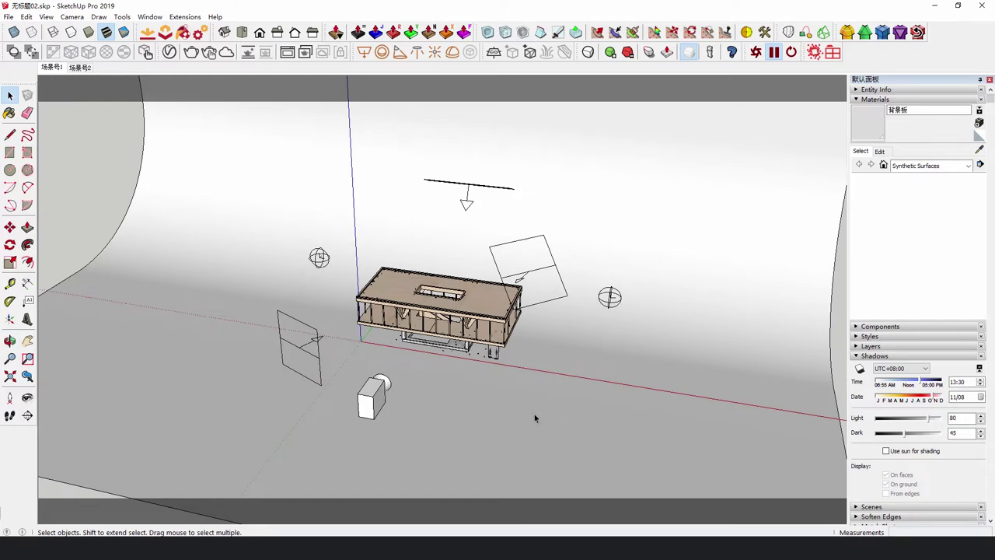
pyautogui.click(320, 256)
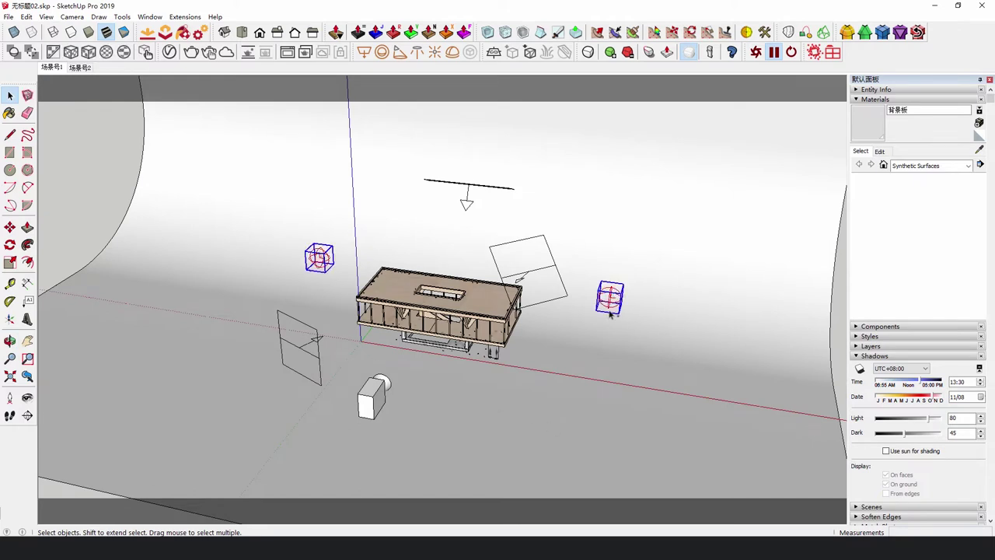
pyautogui.click(527, 276)
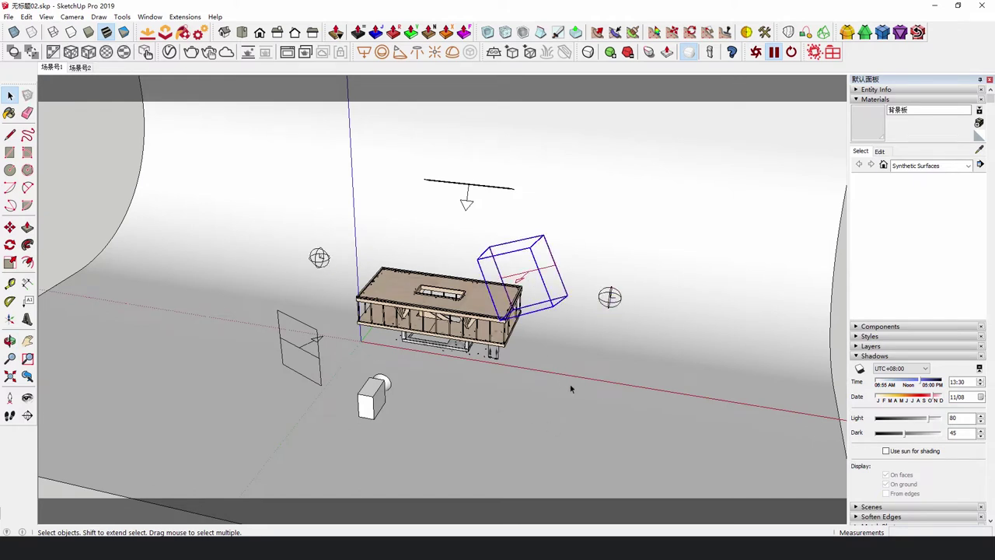
pyautogui.click(304, 352)
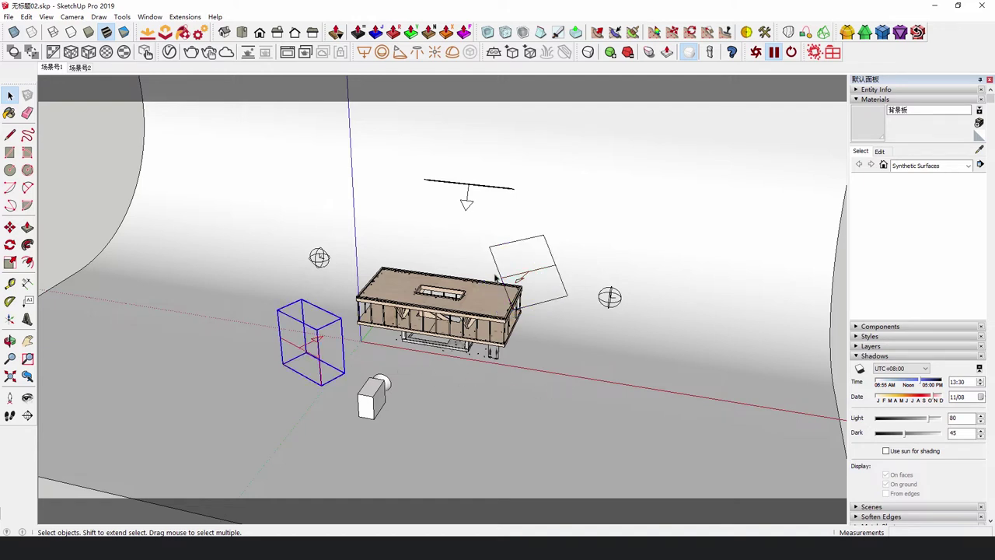
pyautogui.click(468, 191)
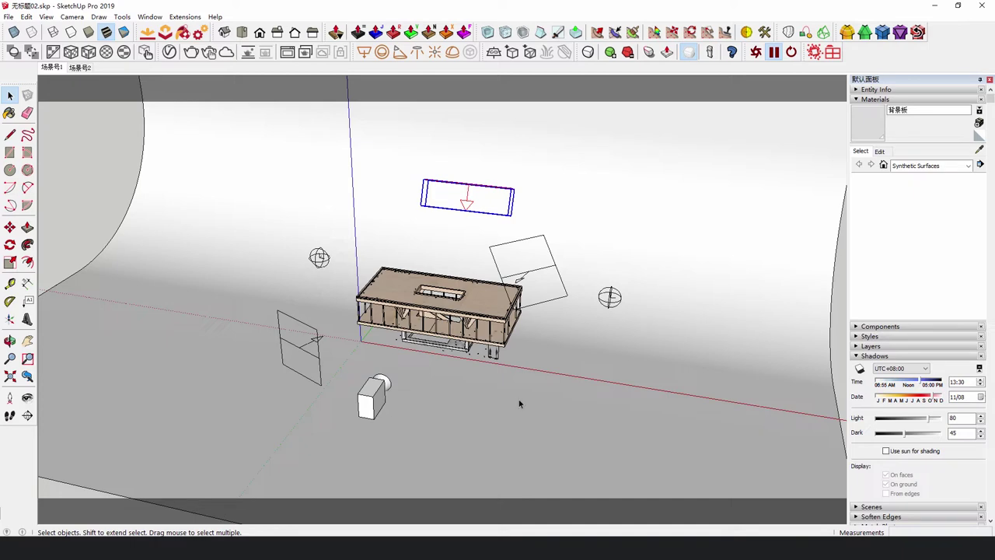
pyautogui.click(115, 202)
pyautogui.moveTo(512, 438); pyautogui.dragTo(455, 374, button='middle')
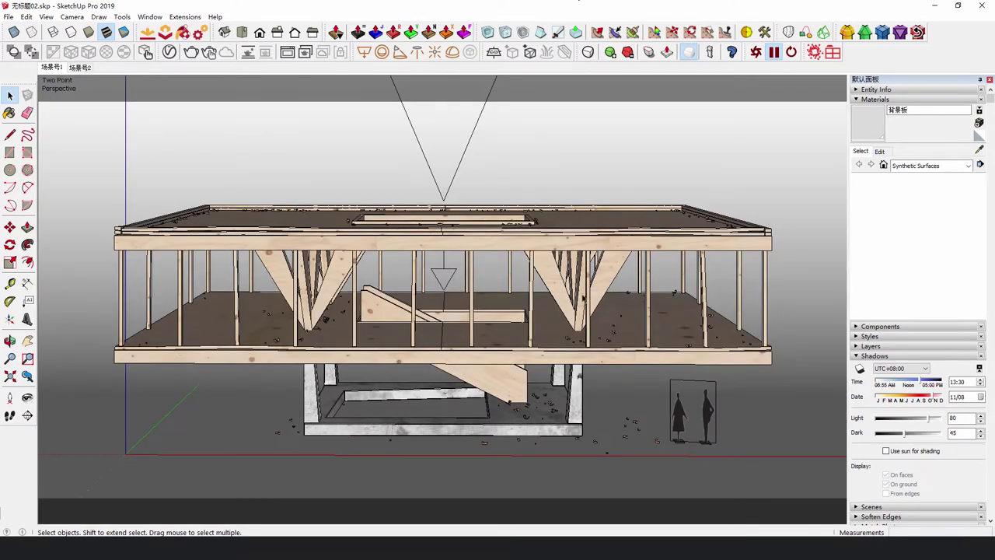
# Step: Zoom out to view the backdrop, lights and house, and select their group
pyautogui.scroll(-5, 582, 297)
pyautogui.moveTo(581, 297); pyautogui.dragTo(419, 234, button='middle')
pyautogui.scroll(3, 350, 299)
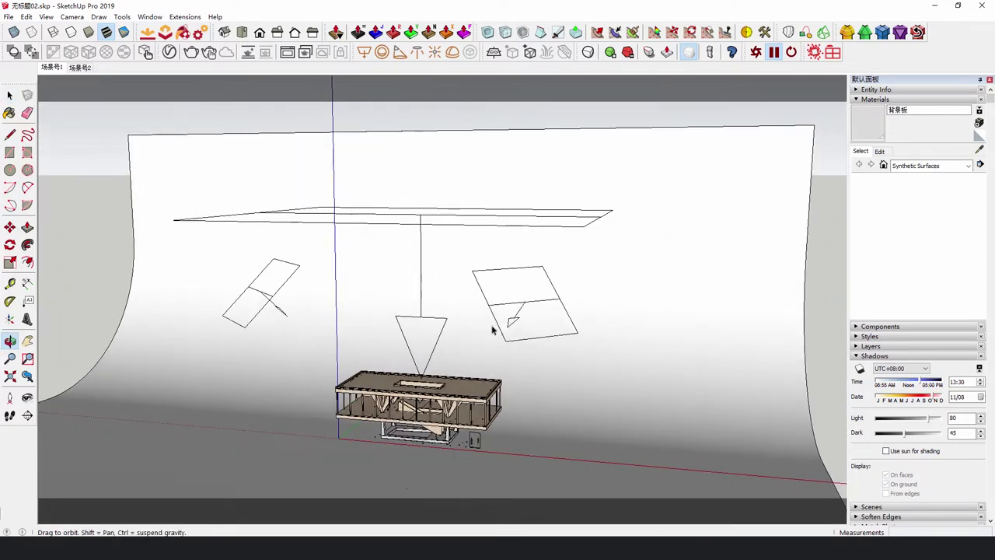
pyautogui.click(423, 227)
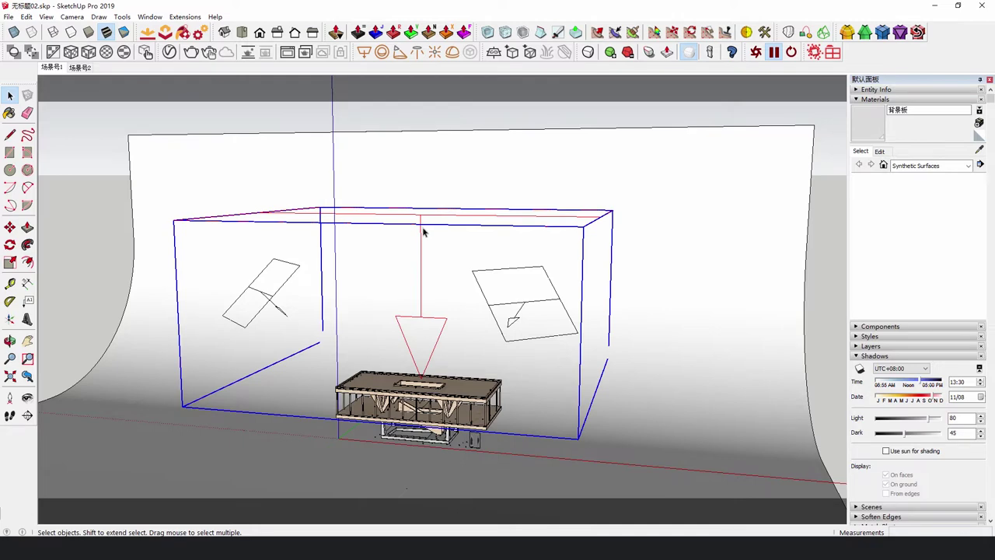
pyautogui.moveTo(424, 231); pyautogui.dragTo(277, 315, button='middle')
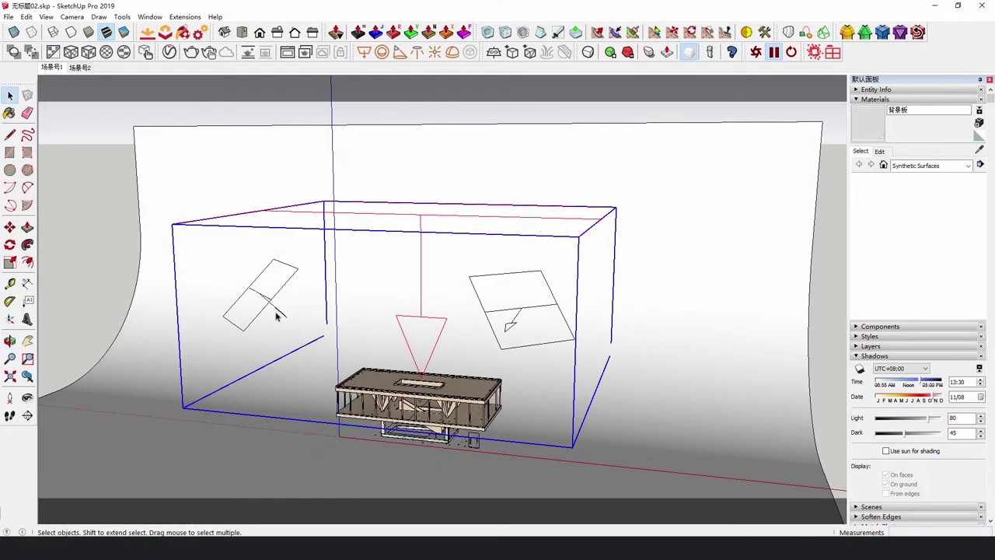
# Step: Select the left and right angled rectangle lights, then orbit back toward the front view
pyautogui.click(267, 304)
pyautogui.keyDown('ctrl'); pyautogui.click(519, 315); pyautogui.keyUp('ctrl')
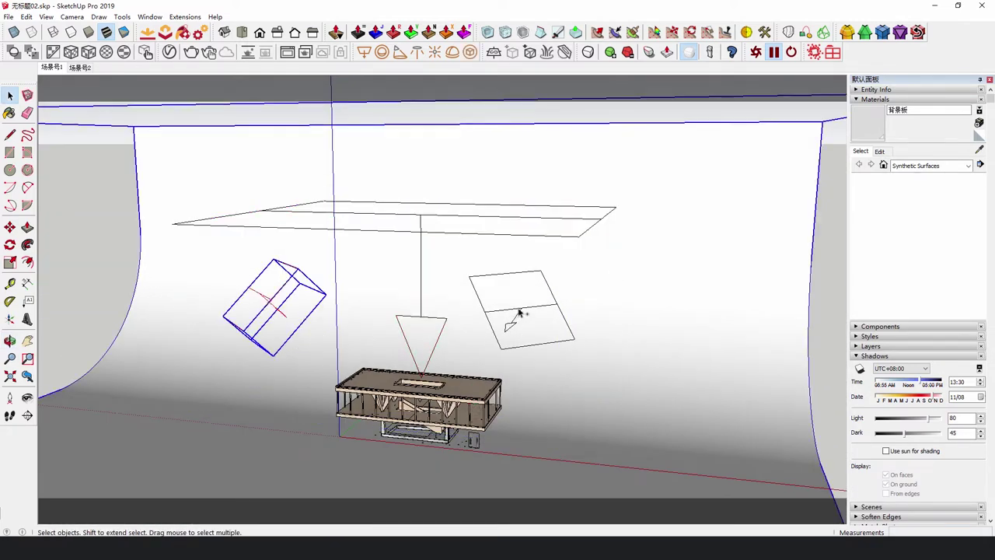
pyautogui.keyDown('ctrl'); pyautogui.click(519, 312); pyautogui.keyUp('ctrl')
pyautogui.moveTo(385, 374)
pyautogui.mouseDown(button='middle')
pyautogui.moveTo(596, 368)
pyautogui.moveTo(371, 365)
pyautogui.mouseUp(button='middle')
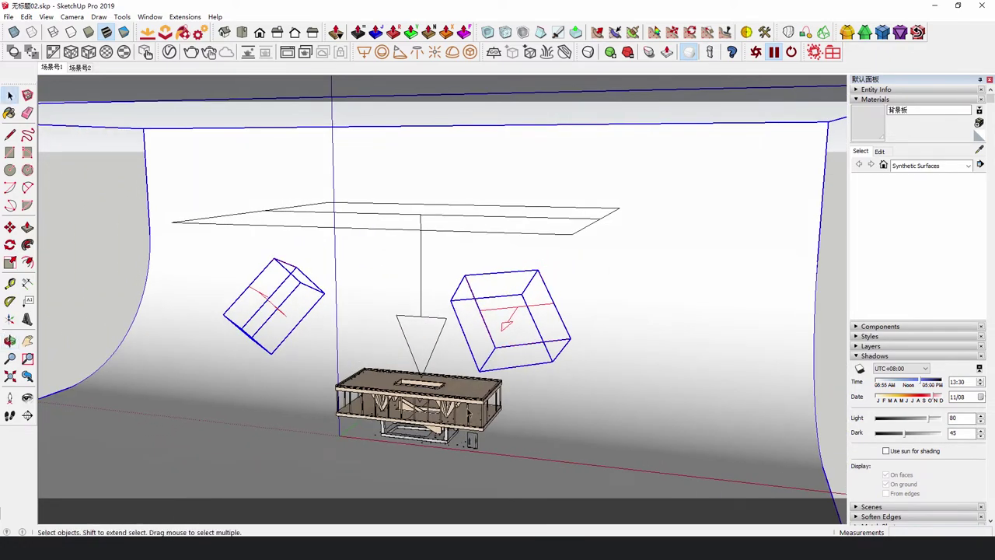
pyautogui.moveTo(375, 381); pyautogui.dragTo(562, 384, button='middle')
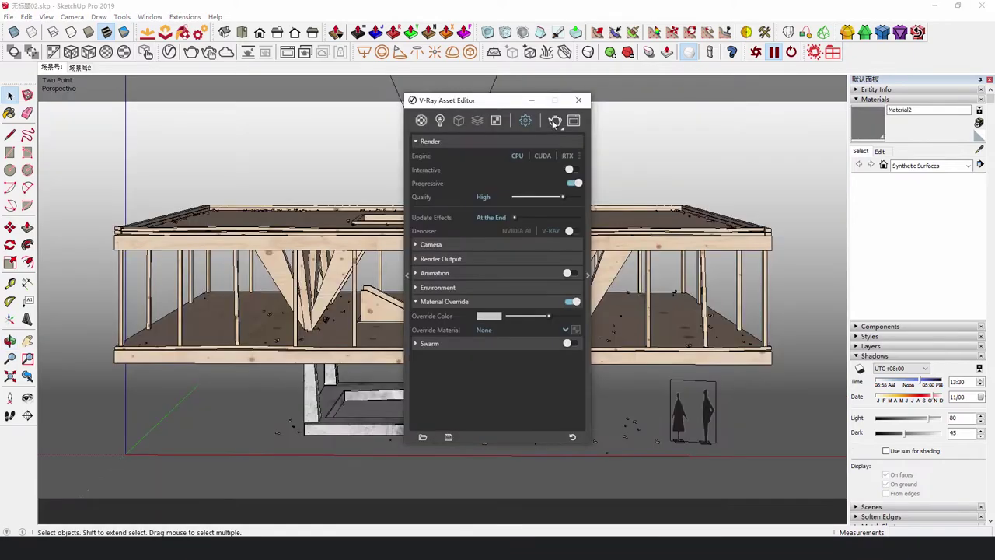
# Step: Render the front view of the house with V-Ray and show it full screen
pyautogui.click(554, 121)
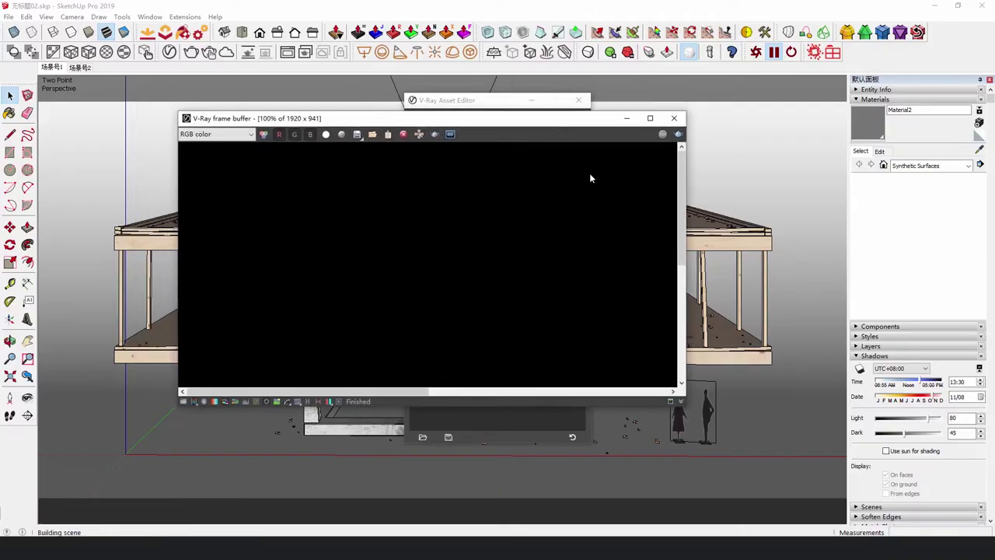
pyautogui.click(650, 119)
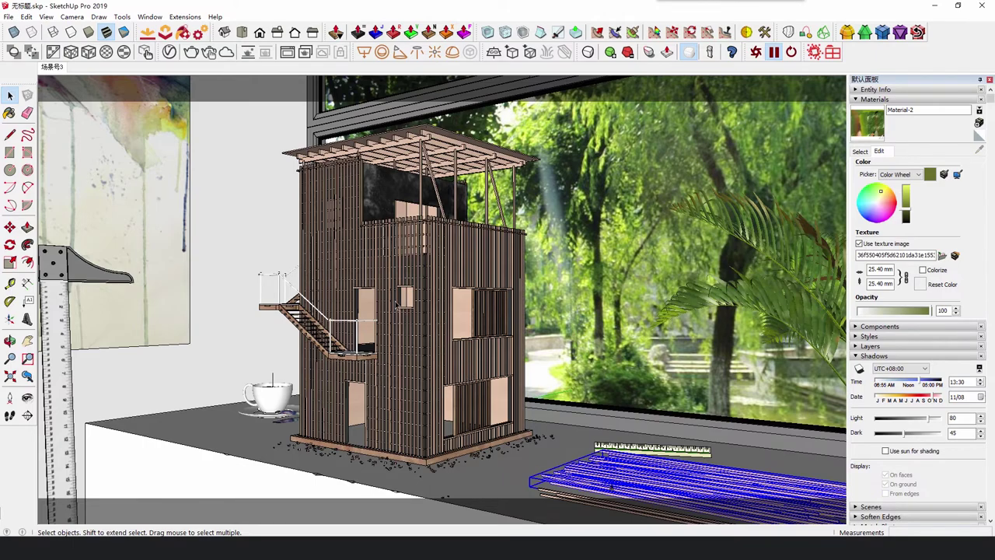
pyautogui.moveTo(386, 325); pyautogui.dragTo(453, 381, button='middle')
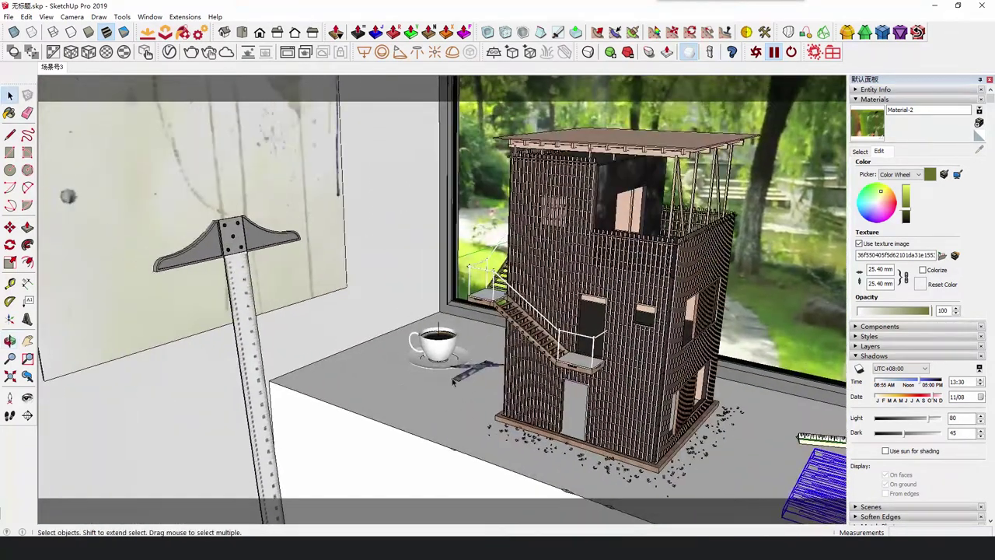
pyautogui.scroll(2, 453, 381)
pyautogui.click(434, 339)
pyautogui.click(200, 312)
pyautogui.moveTo(224, 323); pyautogui.dragTo(147, 326, button='middle')
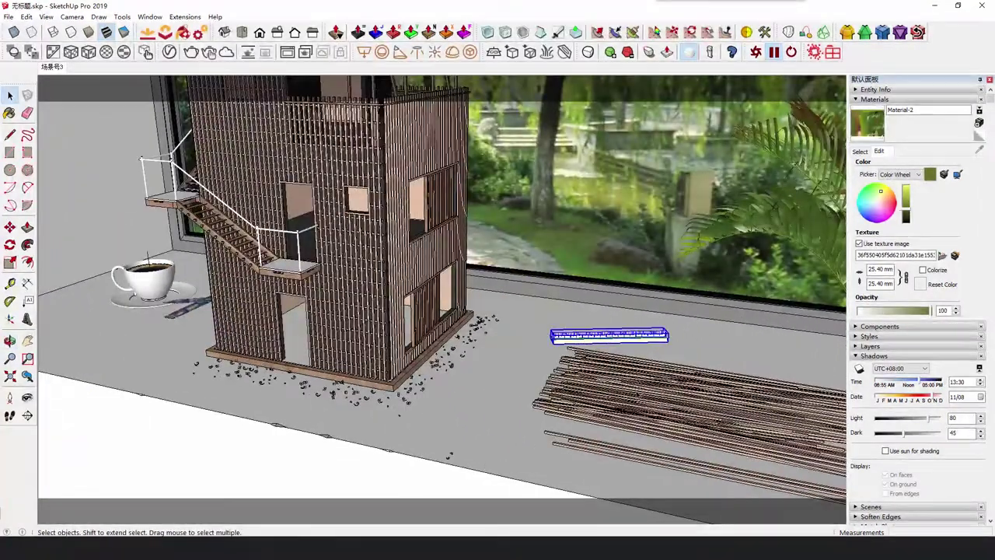
pyautogui.click(638, 393)
pyautogui.moveTo(638, 393); pyautogui.dragTo(483, 364, button='middle')
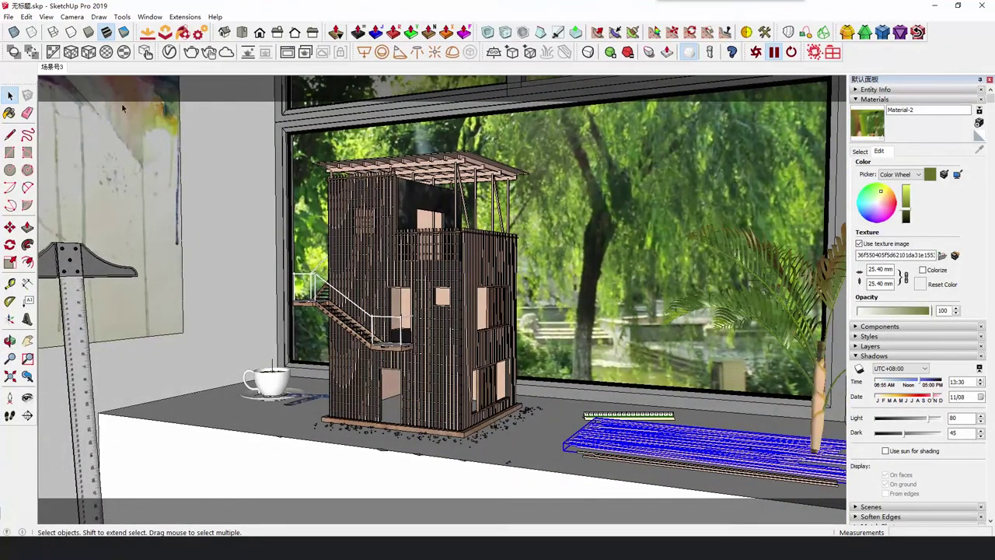
pyautogui.moveTo(122, 109); pyautogui.dragTo(156, 116, button='middle')
# Step: Review the scene lights and render settings in the V-Ray Asset Editor, then close it
pyautogui.click(755, 52)
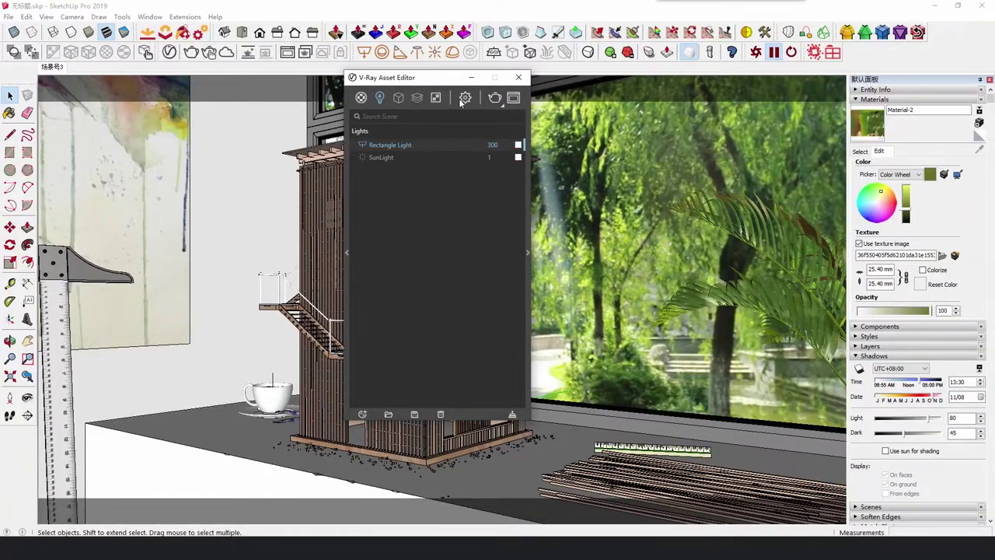
pyautogui.click(464, 99)
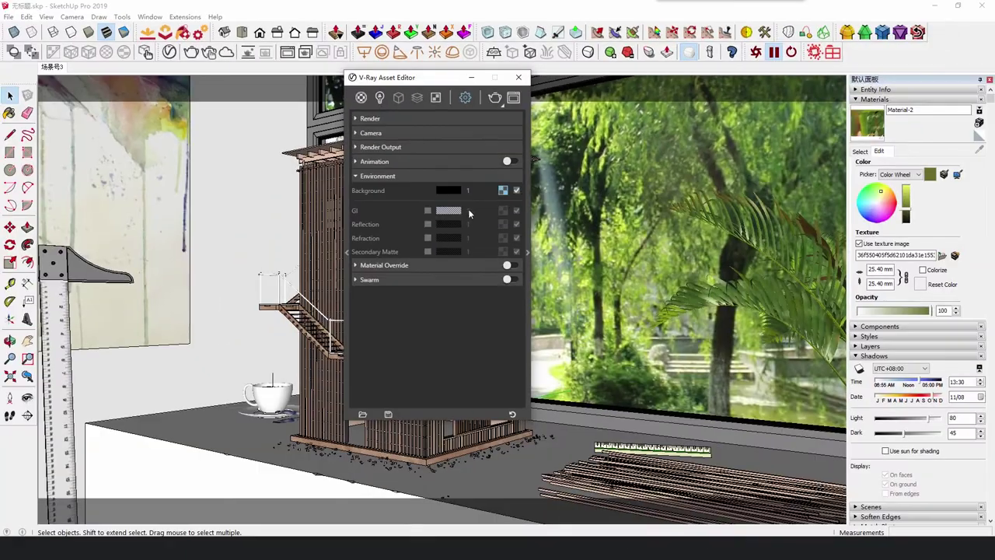
pyautogui.click(518, 77)
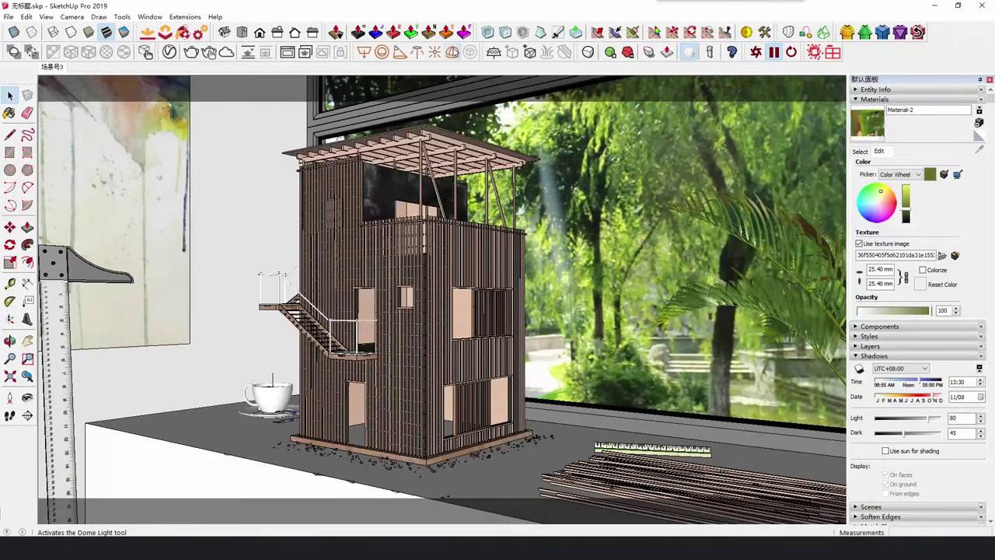
# Step: Place a V-Ray Dome Light around the windowsill scene and start a render
pyautogui.click(466, 104)
pyautogui.click(492, 482)
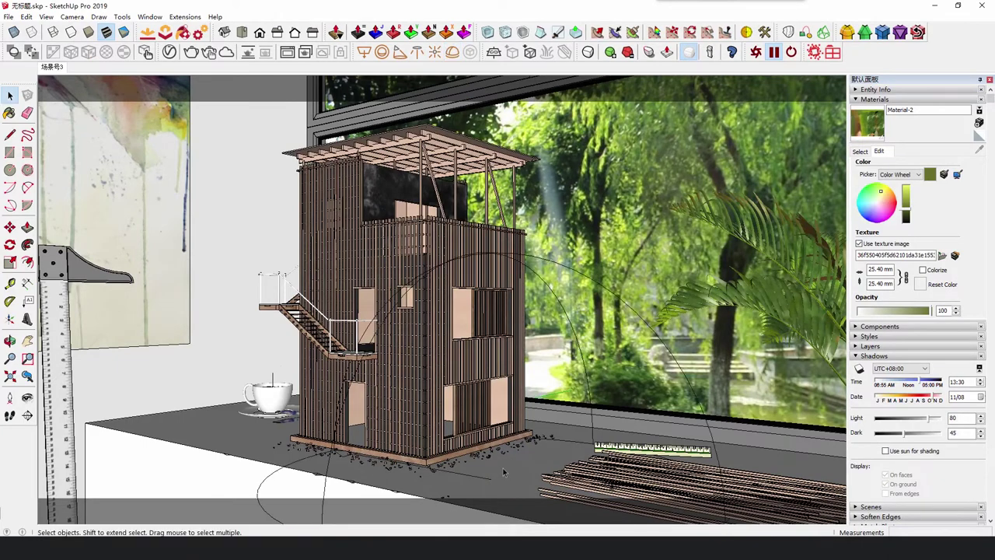
pyautogui.click(485, 257)
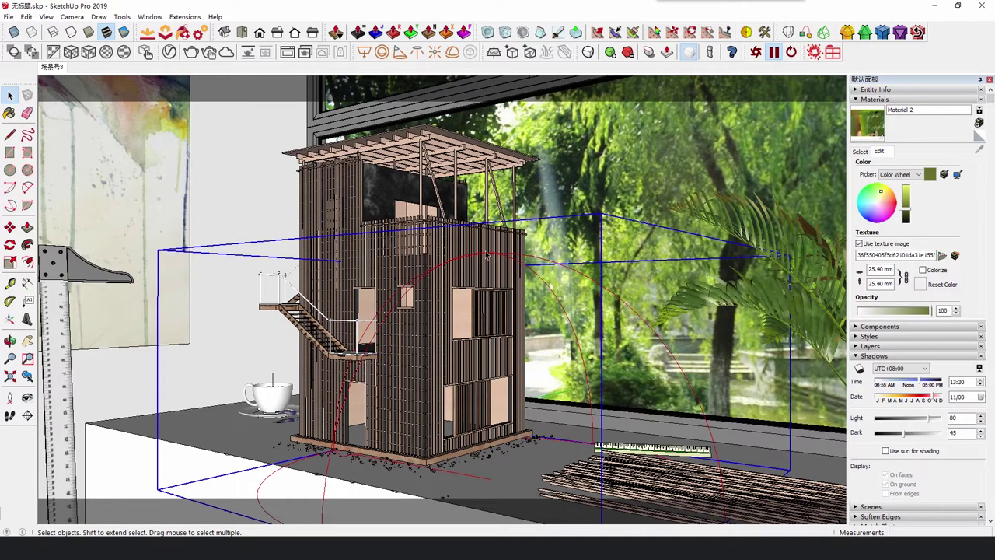
pyautogui.click(191, 52)
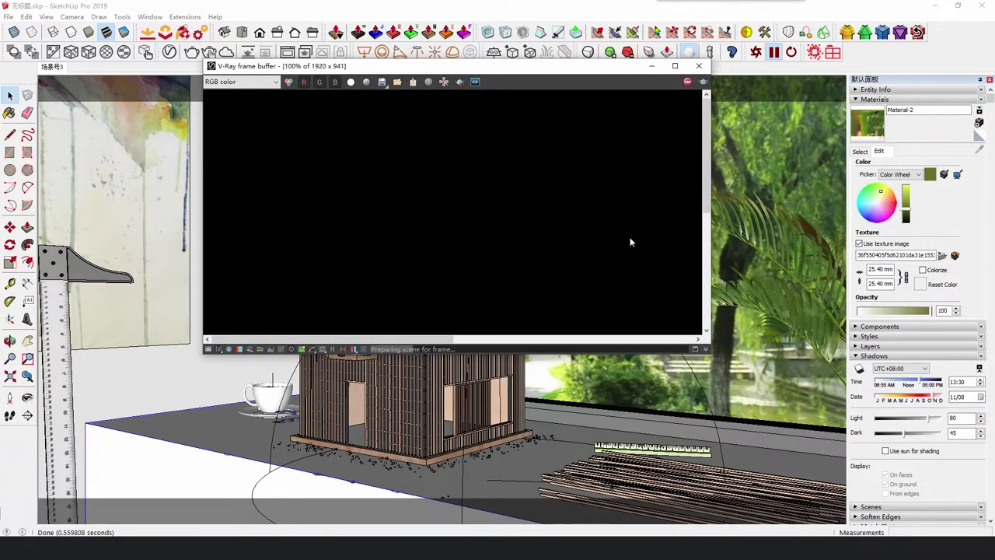
# Step: Maximize the V-Ray Frame Buffer so the windowsill render refines at full size
pyautogui.click(674, 67)
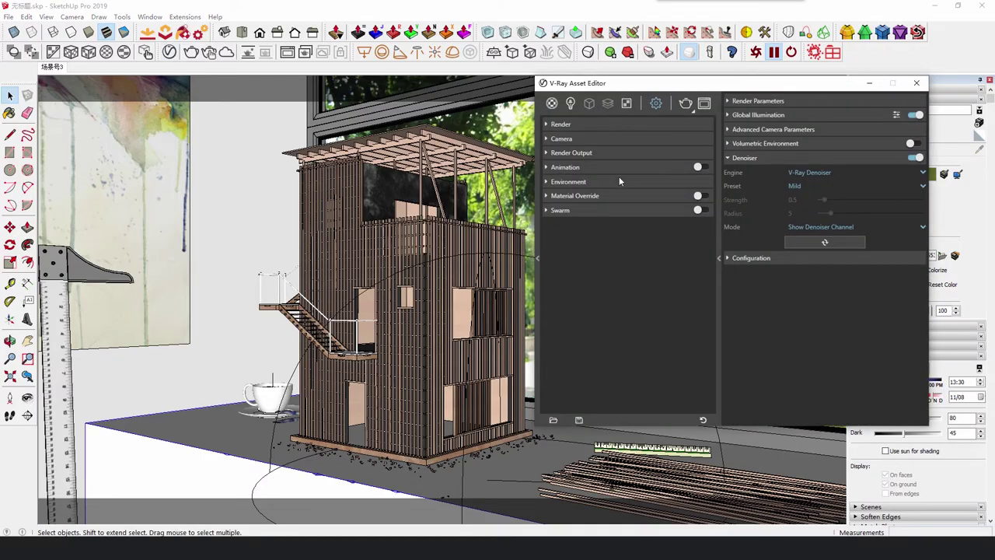
# Step: Enable V-Ray camera depth of field with the focus point set on the tower
pyautogui.click(596, 140)
pyautogui.click(595, 266)
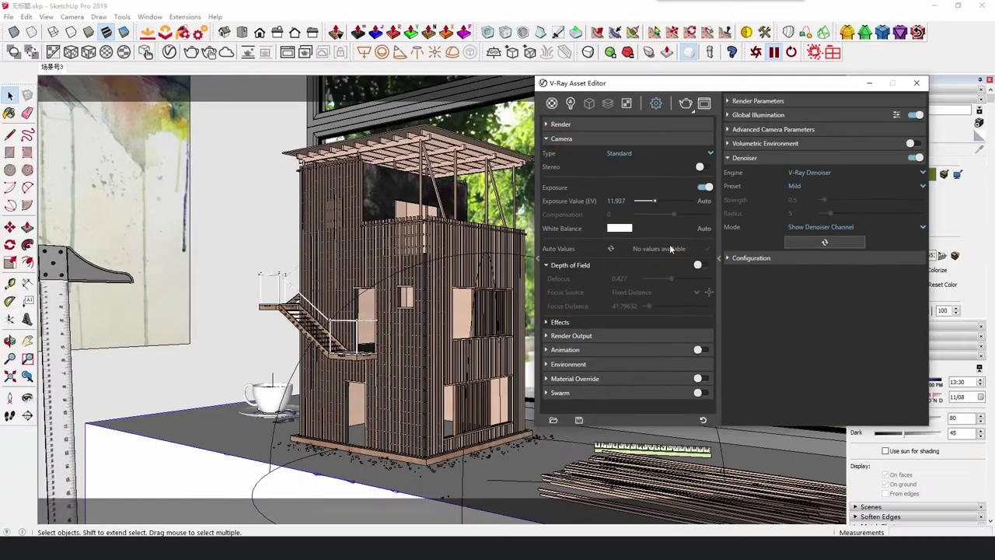
pyautogui.click(702, 265)
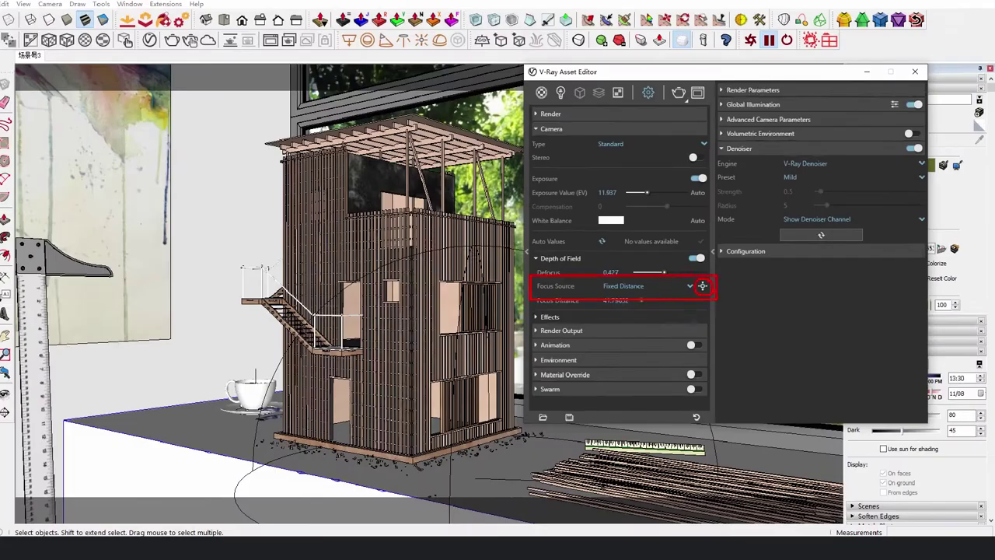
pyautogui.click(500, 281)
pyautogui.click(432, 233)
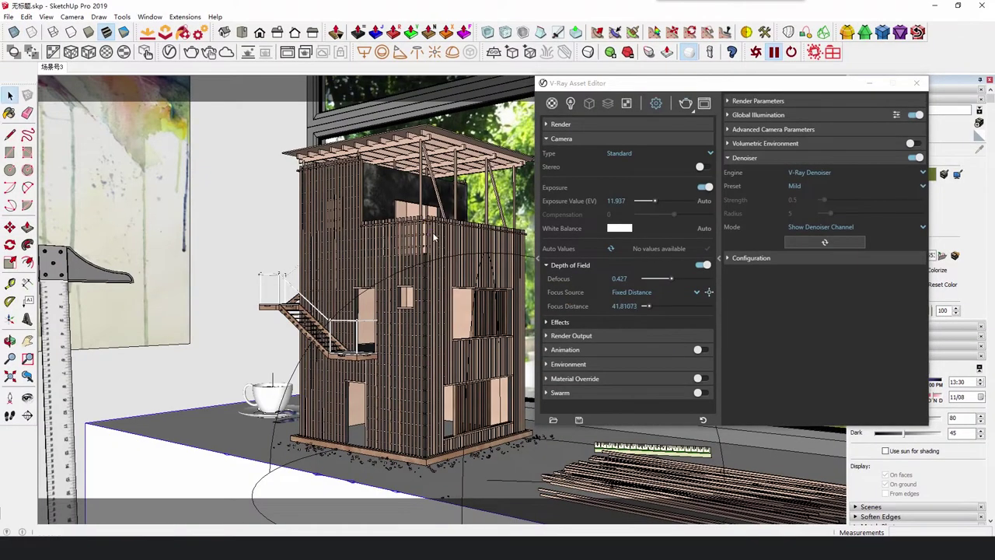
# Step: Render the scene with depth of field and raise Defocus to 0.598
pyautogui.click(692, 114)
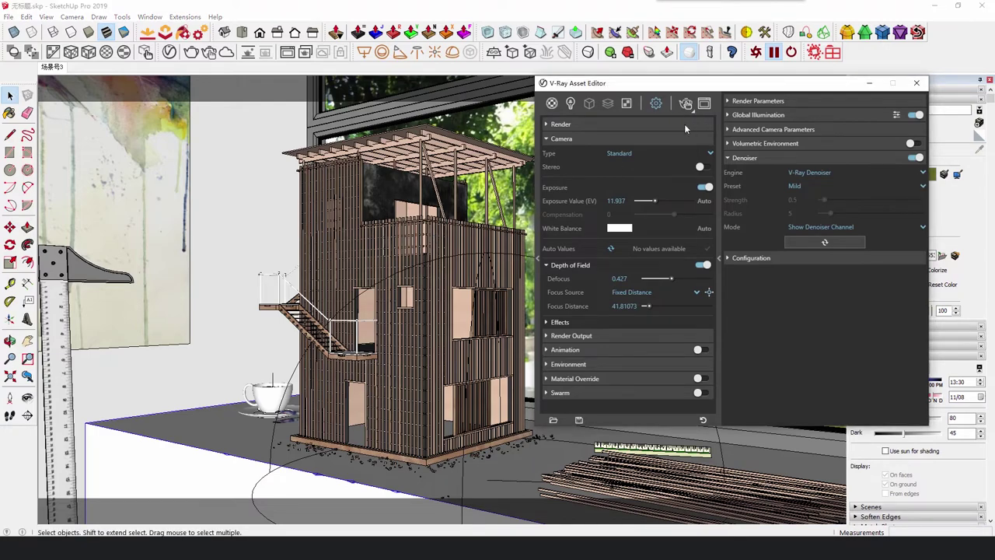
pyautogui.click(685, 105)
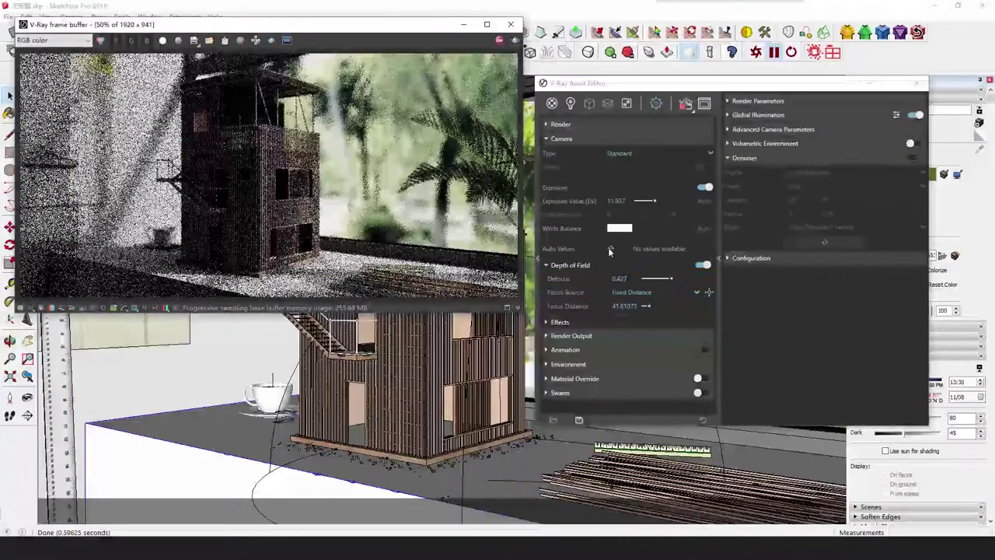
pyautogui.moveTo(580, 330); pyautogui.dragTo(604, 330)
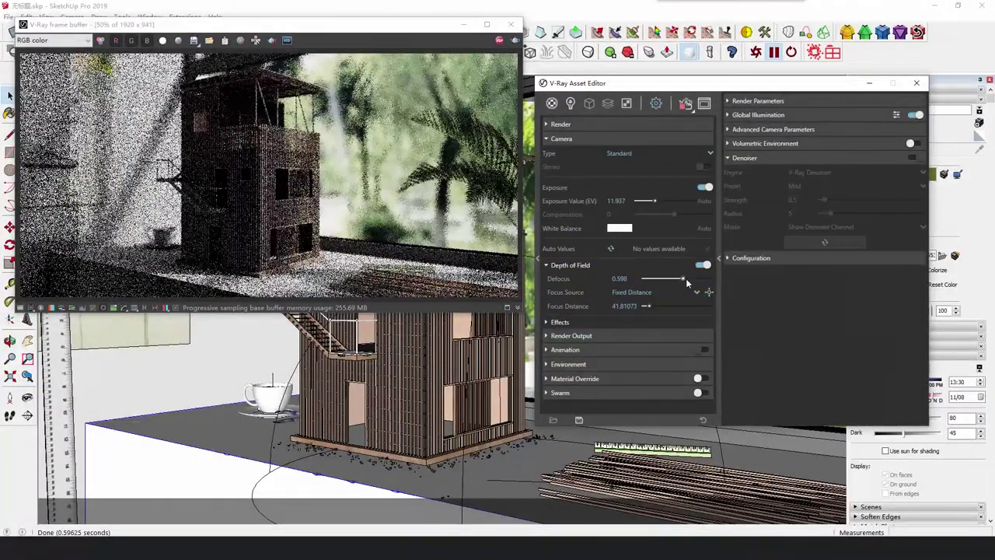
# Step: Raise Defocus to 0.789 to blur the background more strongly
pyautogui.moveTo(685, 280); pyautogui.dragTo(692, 278)
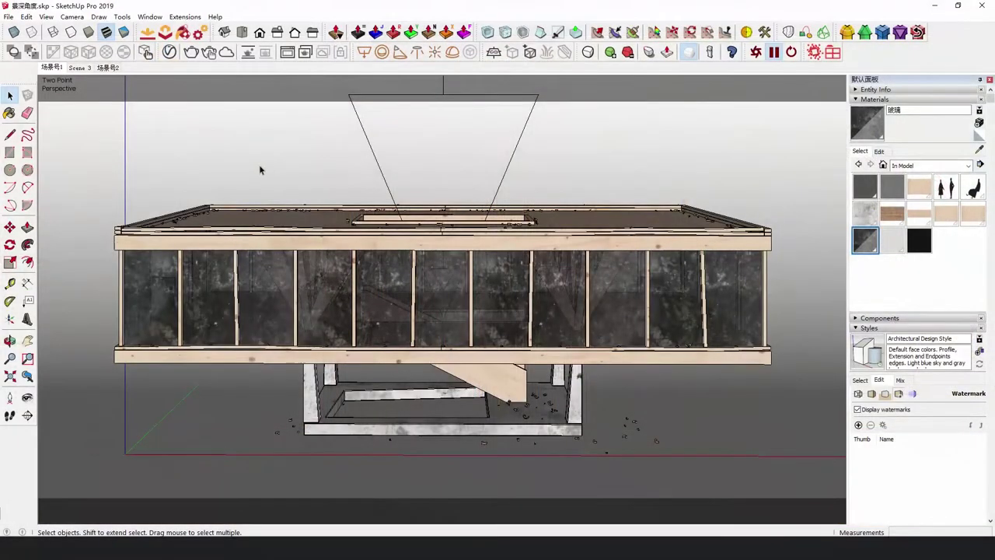
# Step: Switch to Scene 3 of the timber house and enable camera depth of field with focus picking
pyautogui.click(79, 68)
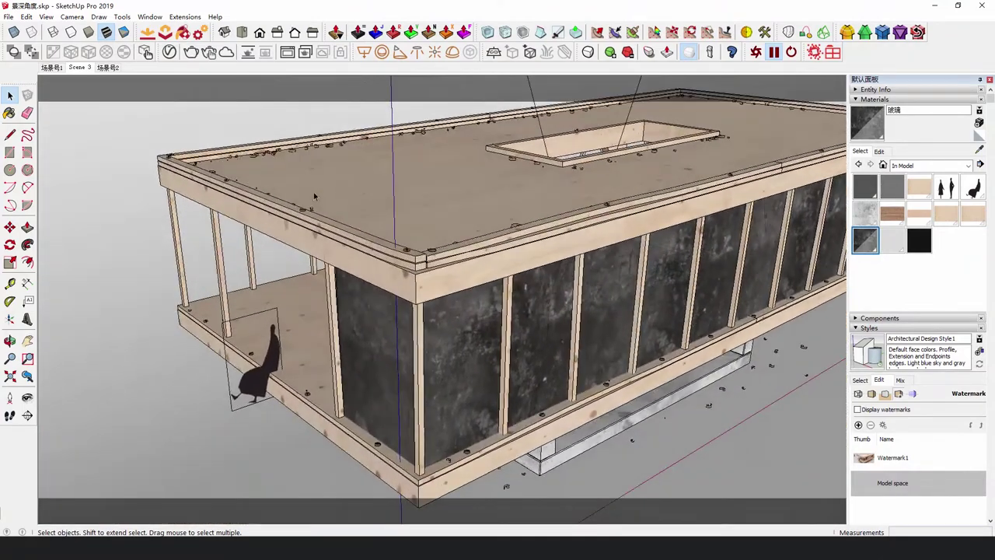
pyautogui.click(166, 54)
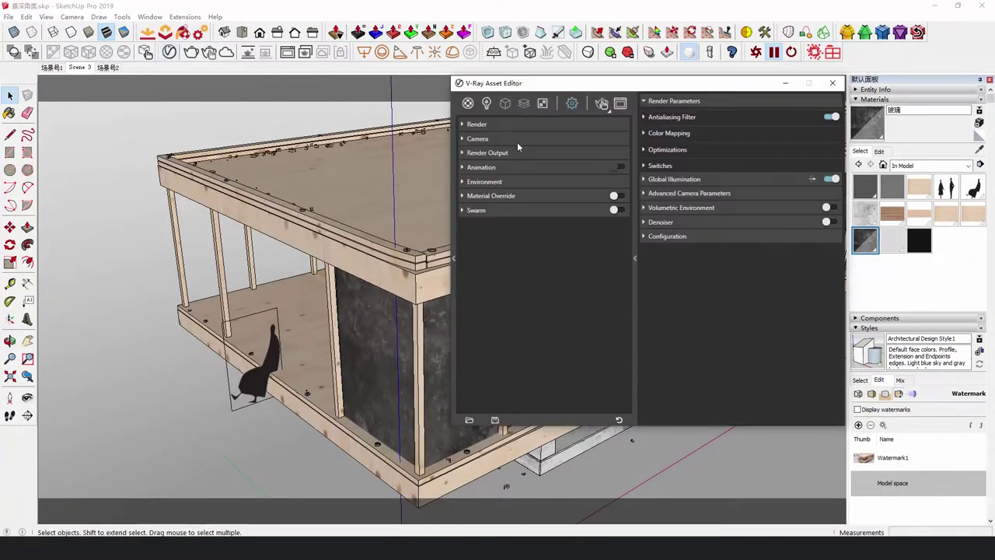
pyautogui.click(519, 139)
pyautogui.click(614, 265)
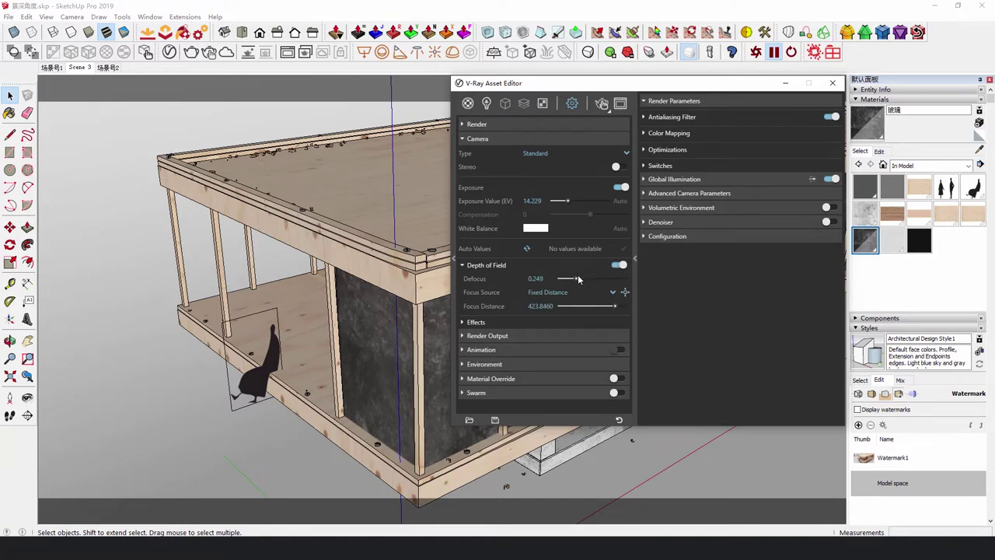
pyautogui.click(625, 293)
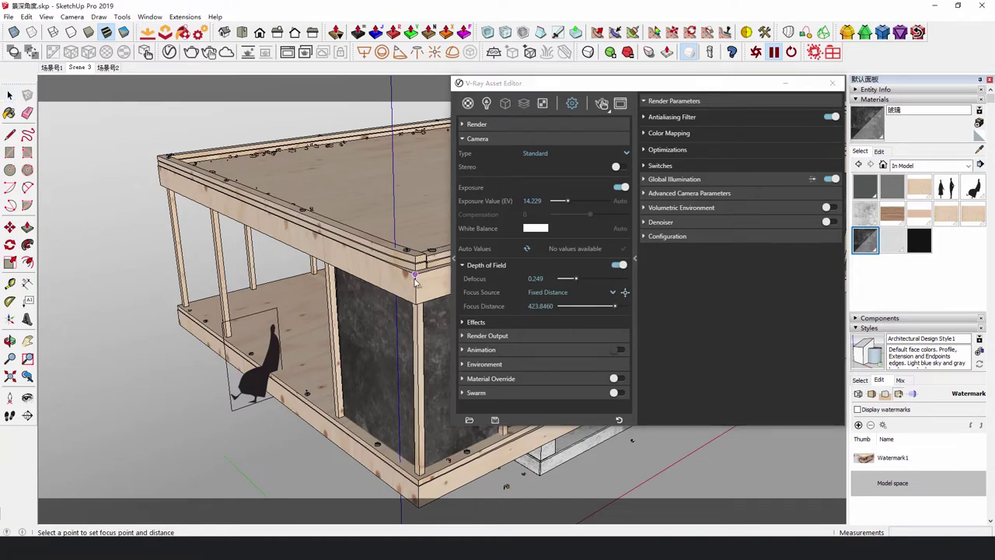
# Step: Render the timber house with depth of field and increase Defocus for more blur
pyautogui.moveTo(567, 84); pyautogui.dragTo(705, 93)
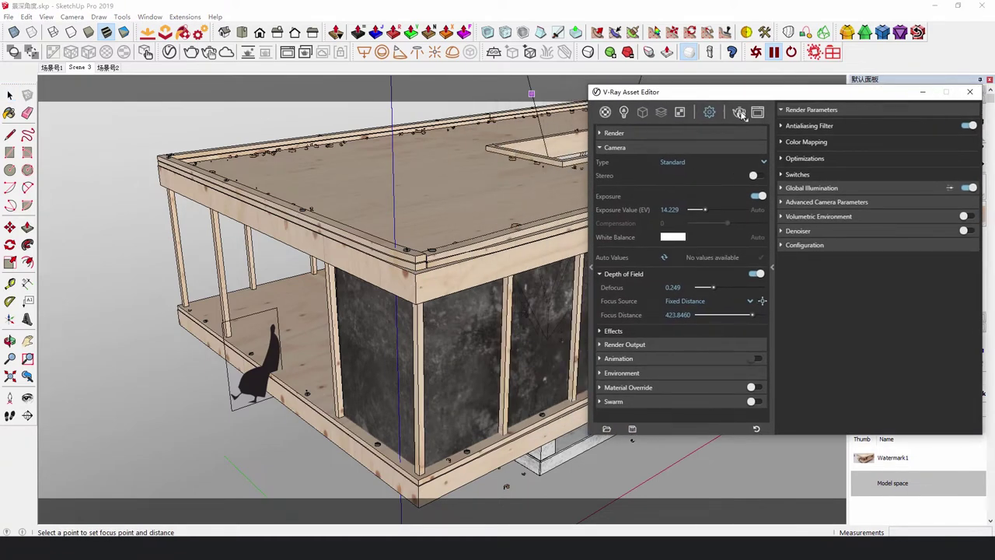
pyautogui.click(738, 113)
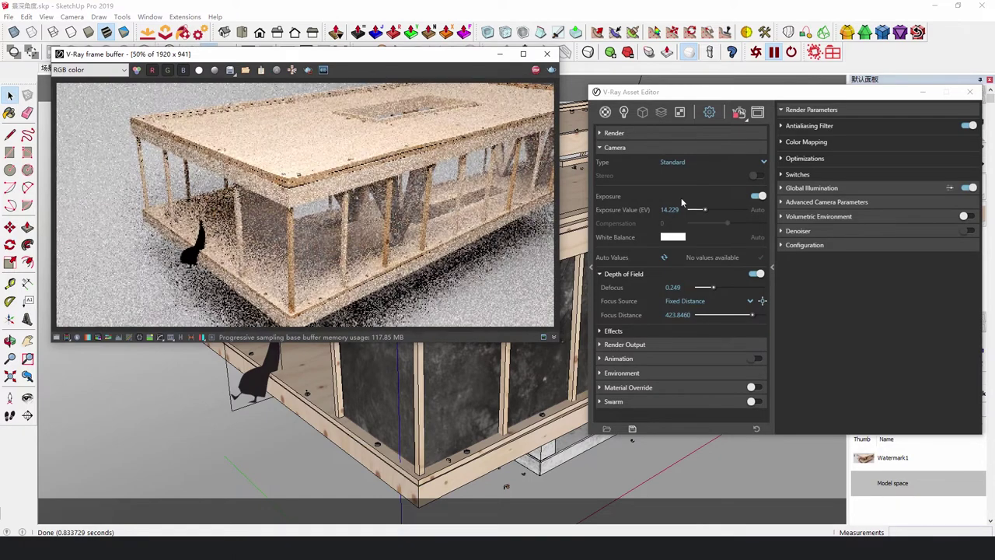
pyautogui.moveTo(713, 287); pyautogui.dragTo(746, 290)
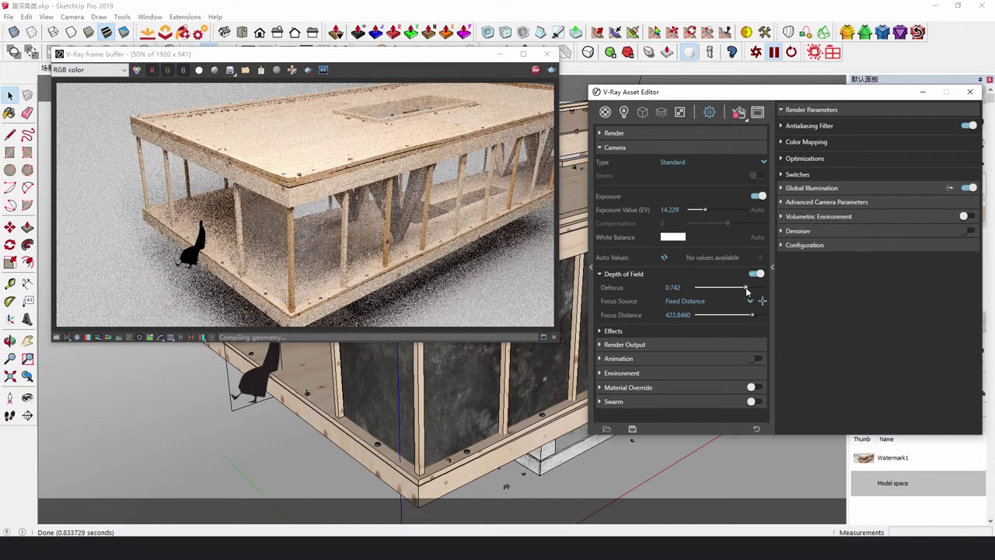